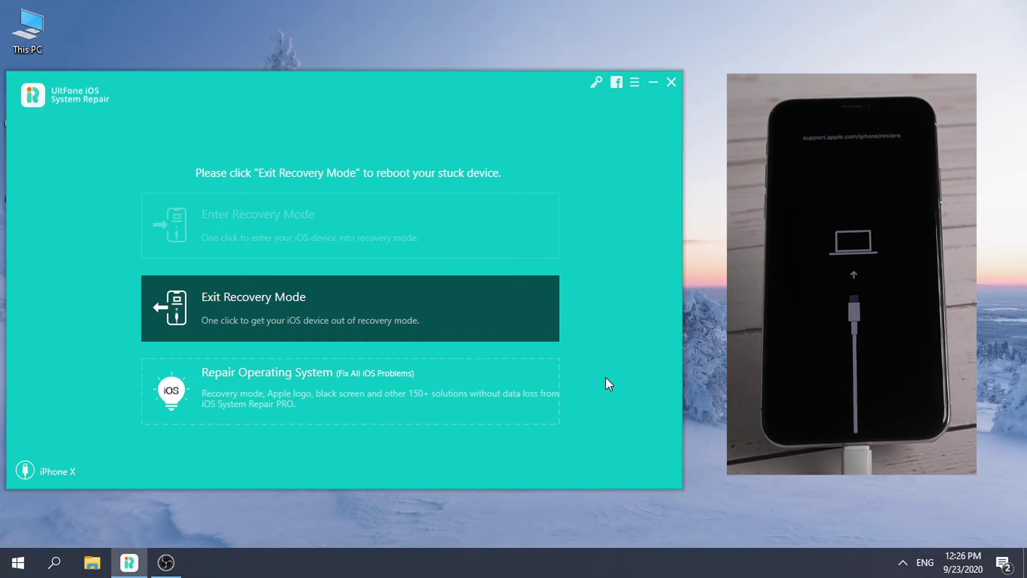
Start UltFone's Exit Recovery Mode so the iPhone X reboots to its home screen.
{"action": "left_click", "coordinate": [349, 302]}
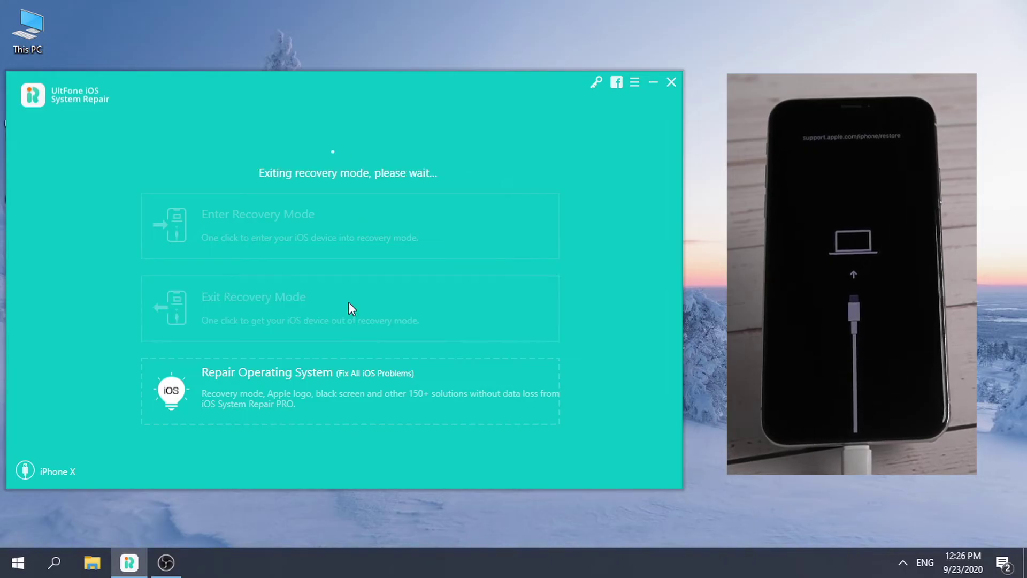